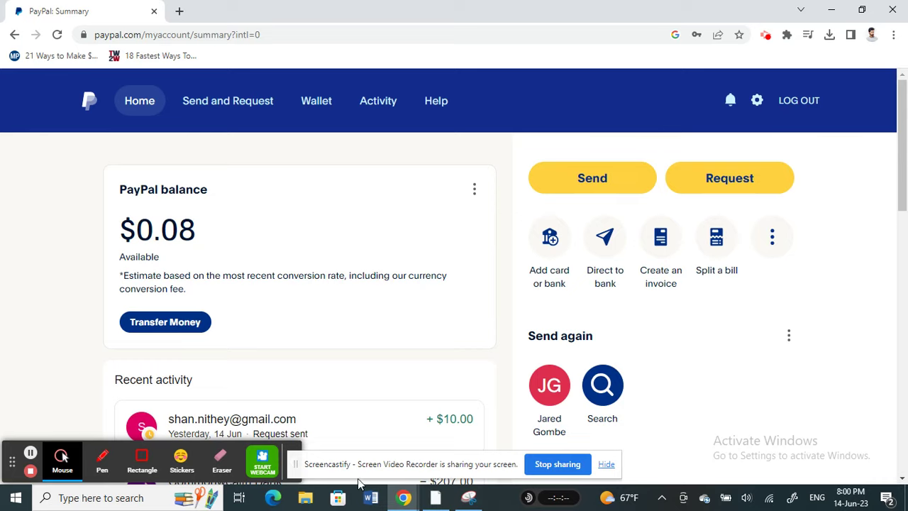
Open PayPal's Send money page, try and clear a recipient search, and scroll to the saved contact
left_click_drag(360, 478, 631, 471)
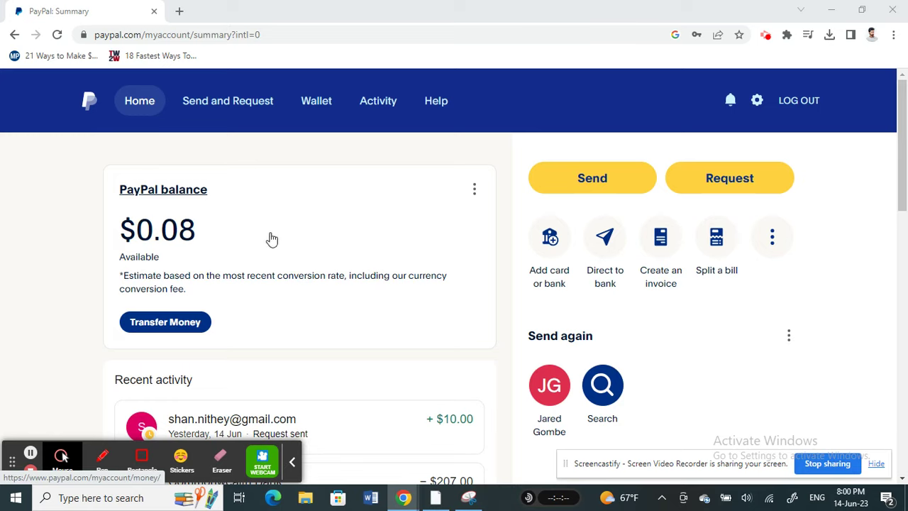
left_click(228, 104)
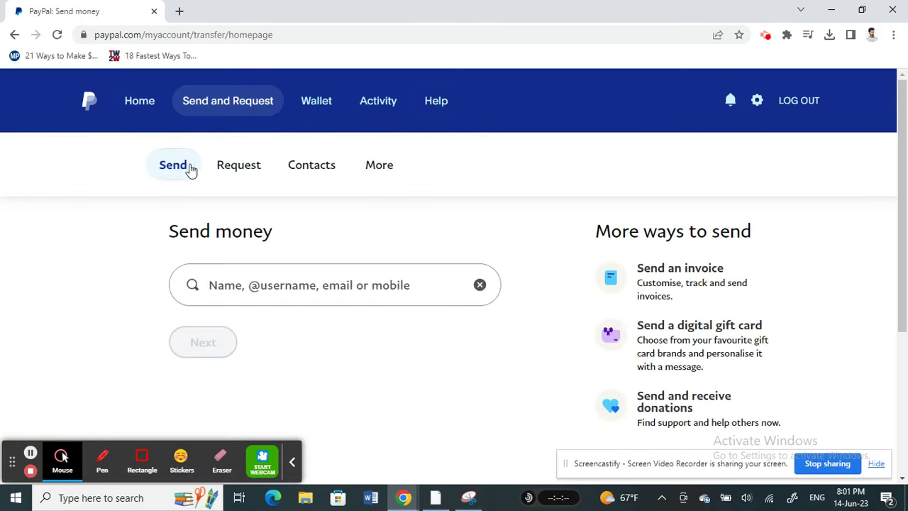
left_click(173, 166)
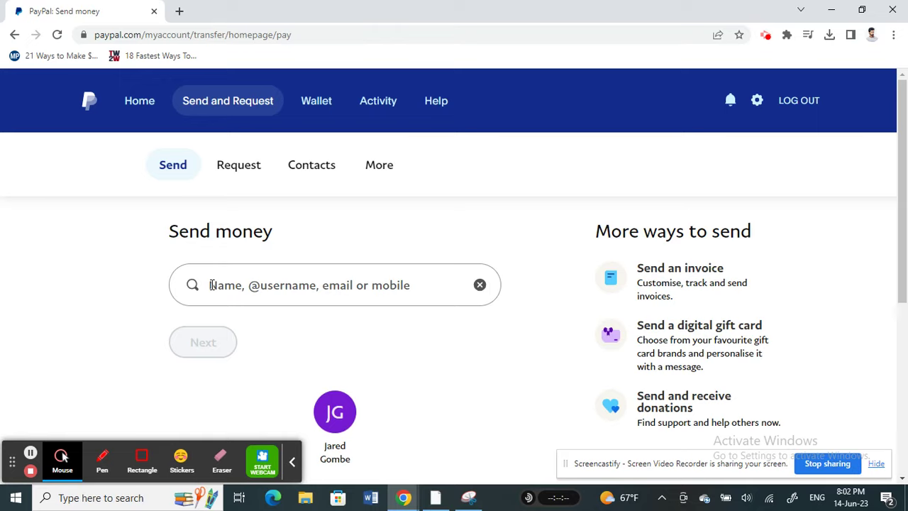
left_click(212, 284)
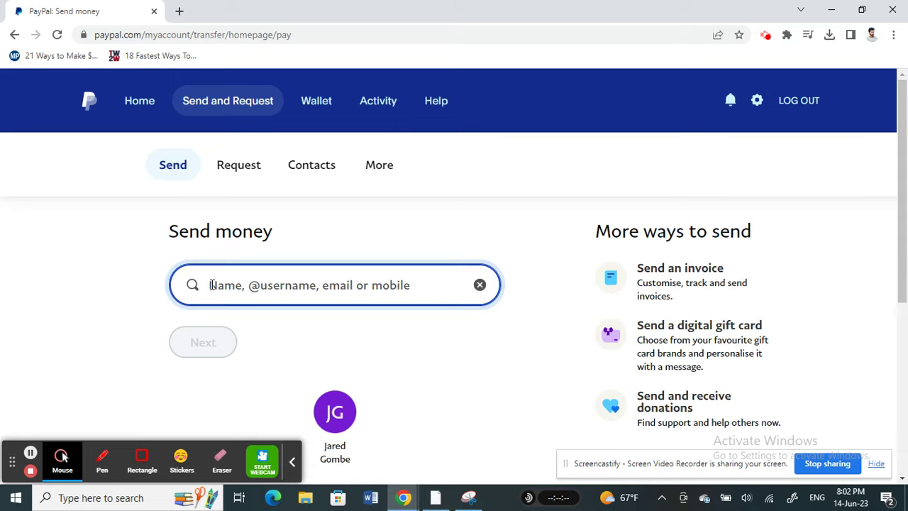
type("sha")
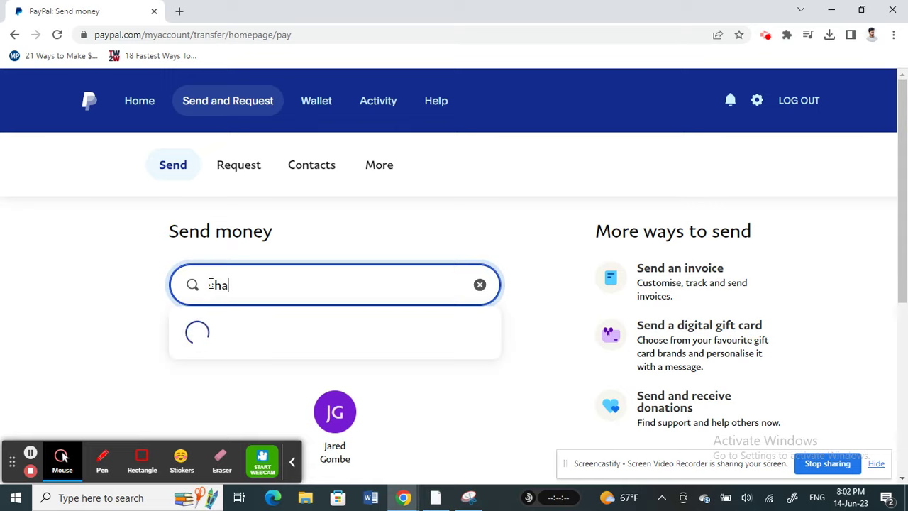
key("BackSpace")
key("BackSpace")
key("BackSpace")
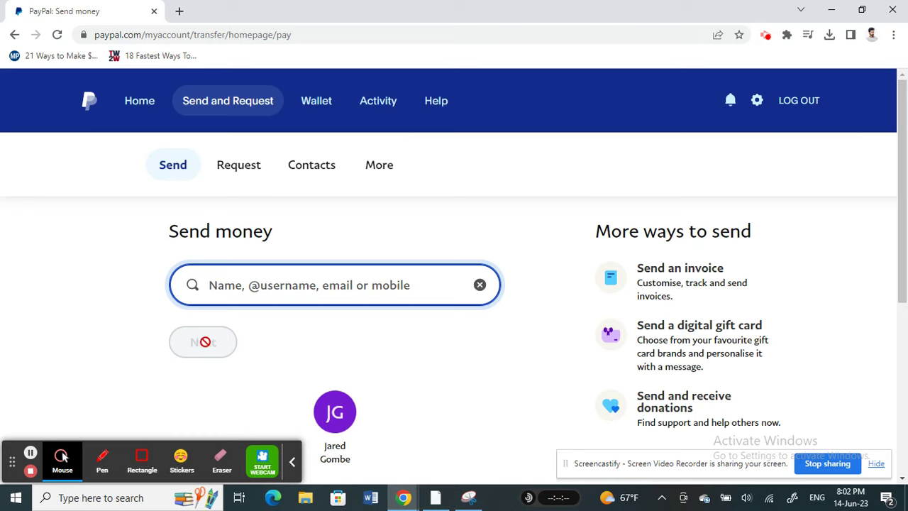
scroll(392, 353, "down", 2)
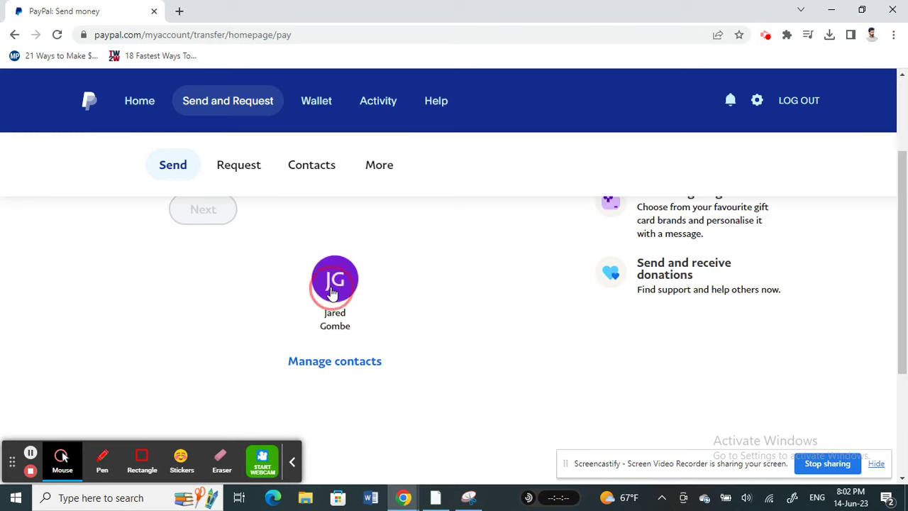
Start a payment preview to the saved contact, then leave it unfinished and return Home
left_click(330, 291)
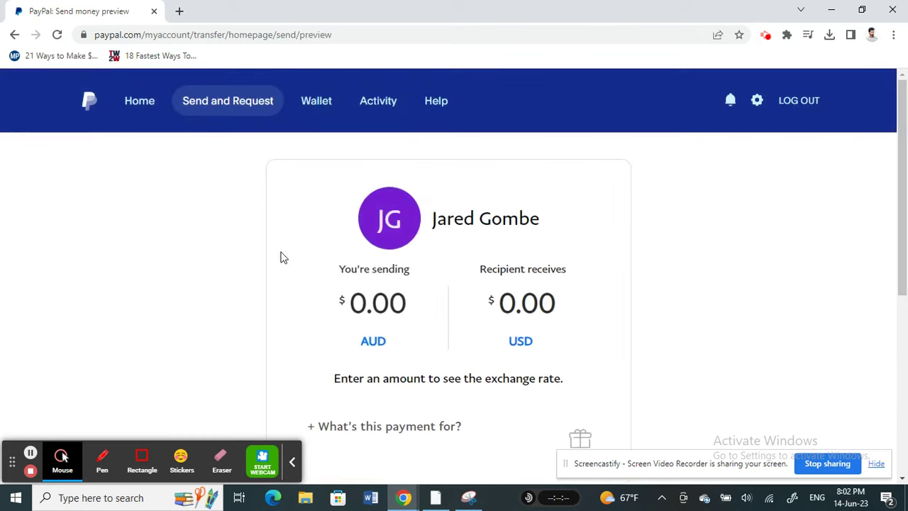
scroll(280, 257, "down", 1)
scroll(282, 256, "up", 1)
scroll(277, 247, "down", 1)
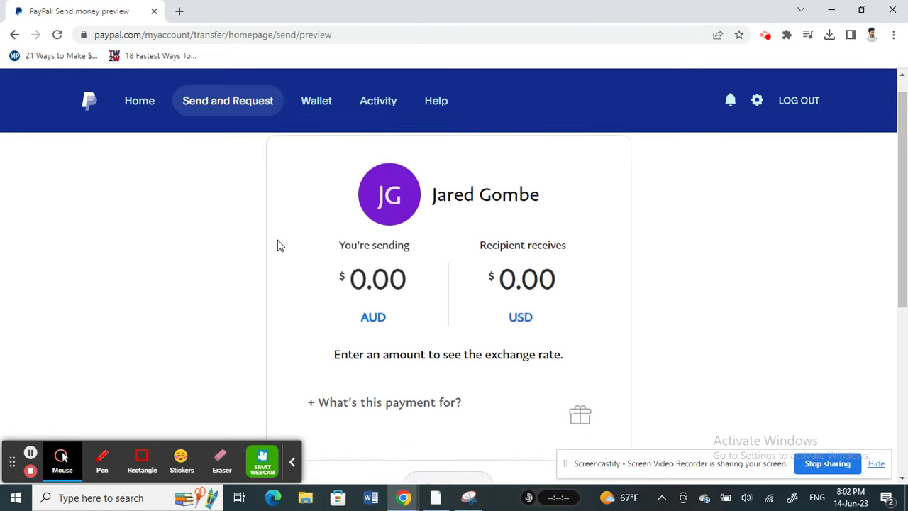
left_click(385, 242)
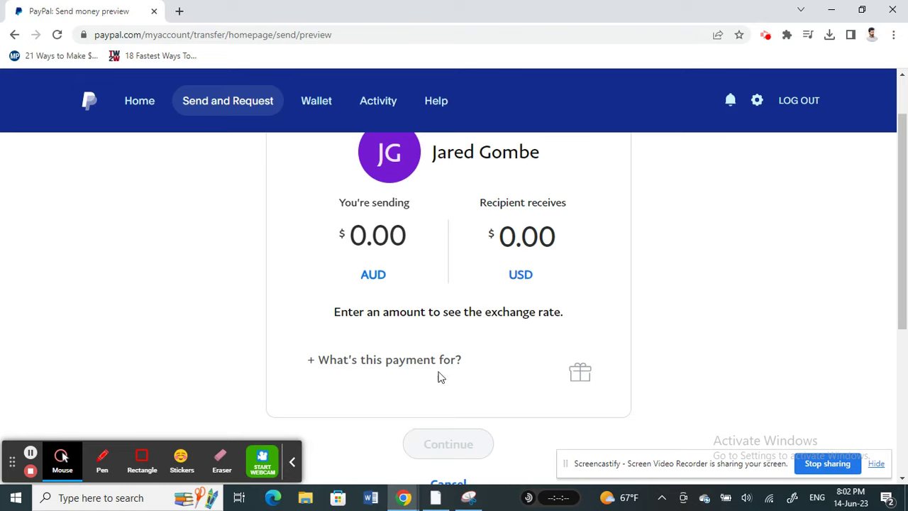
left_click(139, 98)
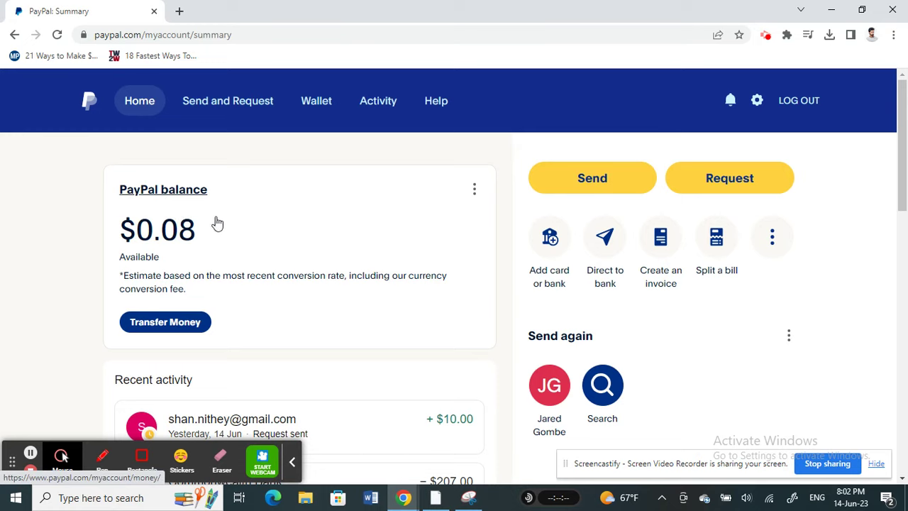
Start a money request, add the recipient's e-mail address, and continue to the request preview
left_click(220, 110)
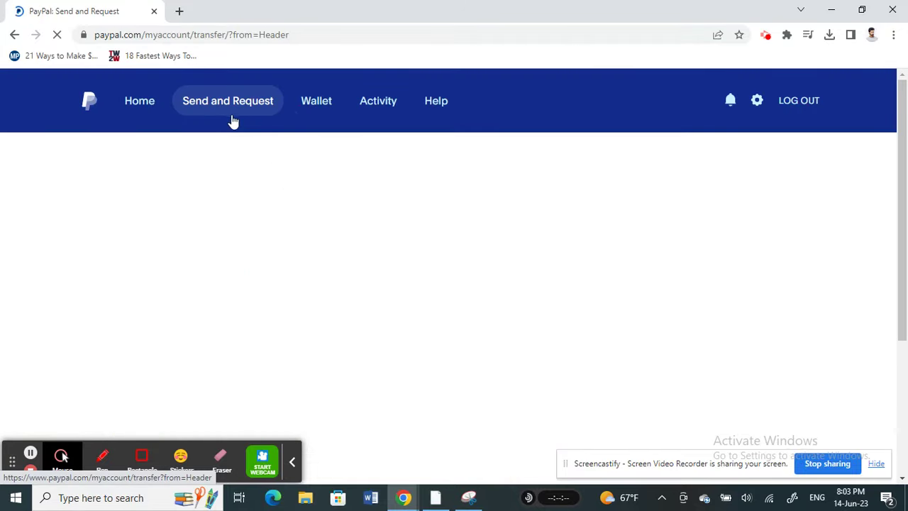
left_click(236, 170)
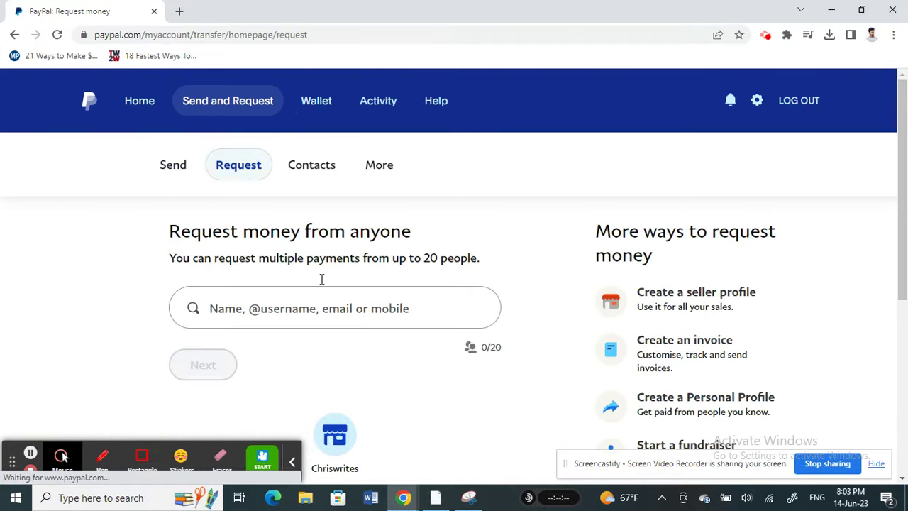
left_click(213, 307)
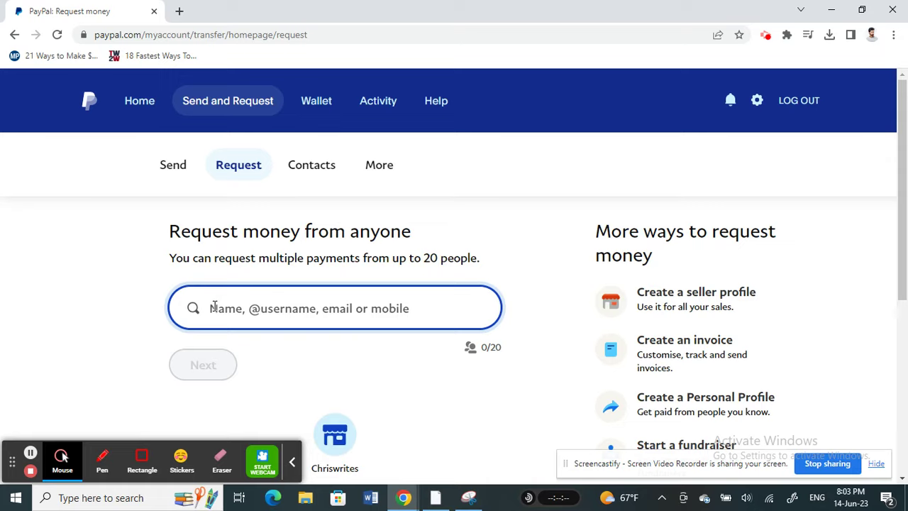
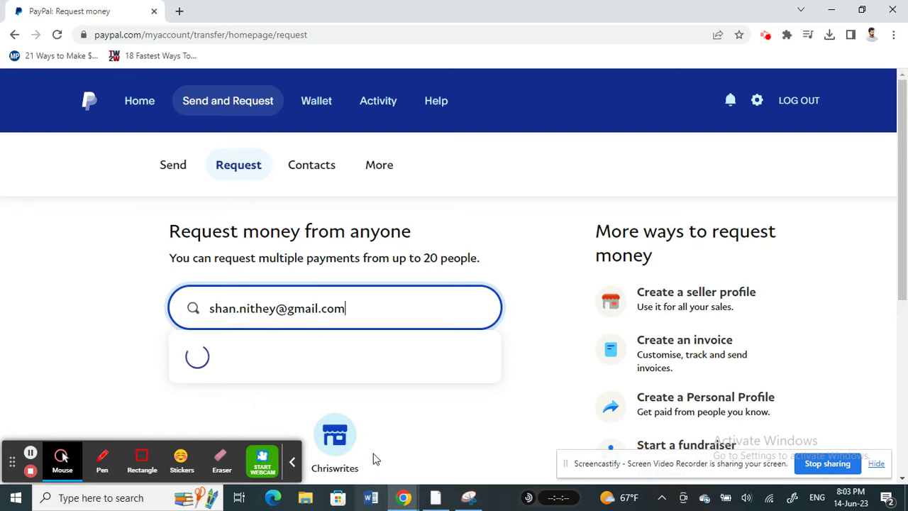
left_click(301, 353)
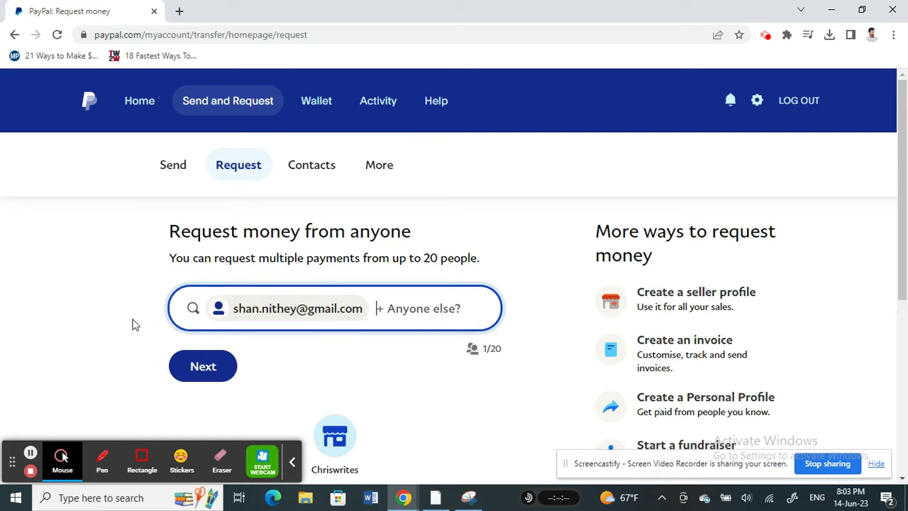
left_click(203, 368)
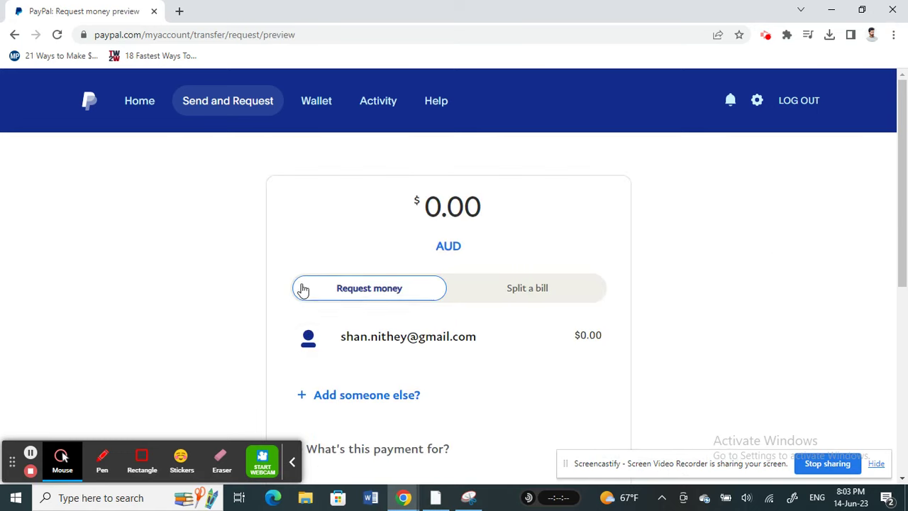
Enter 10000 so the request amount reads $100.00 AUD, then open a new browser tab
double_click(430, 220)
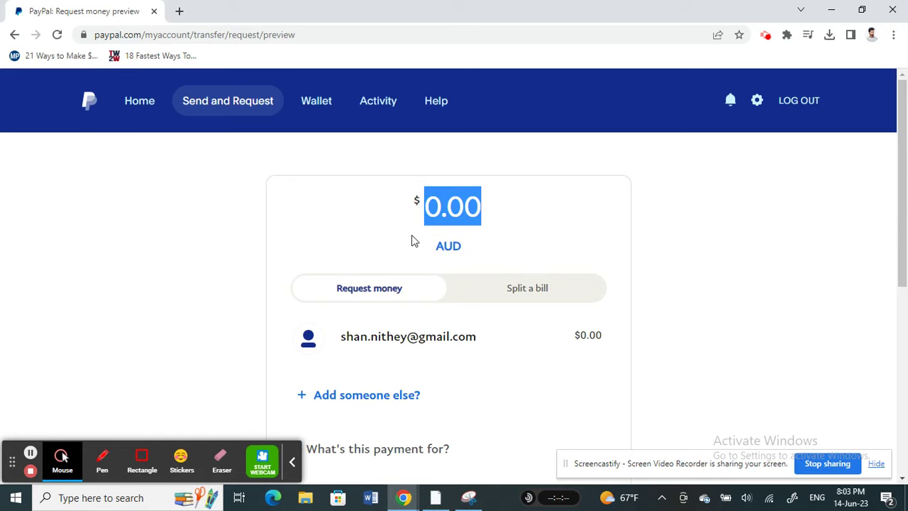
left_click(480, 206)
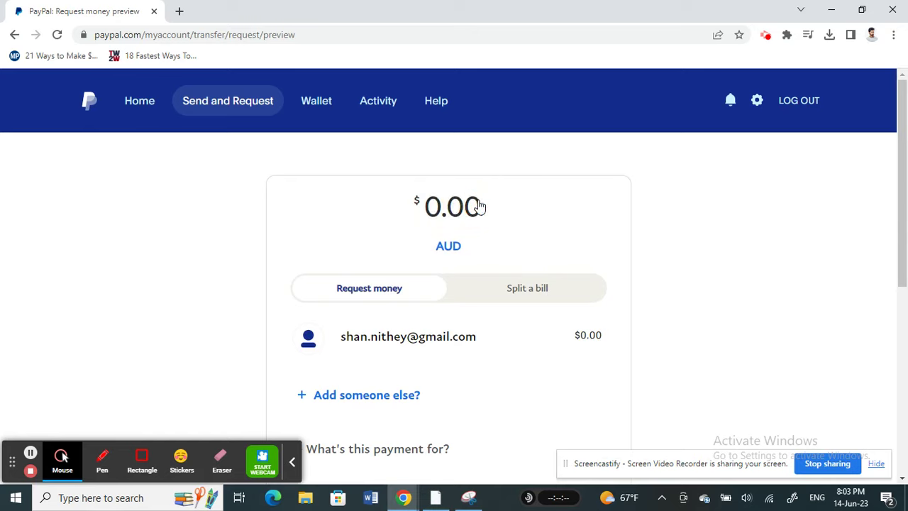
type("1000")
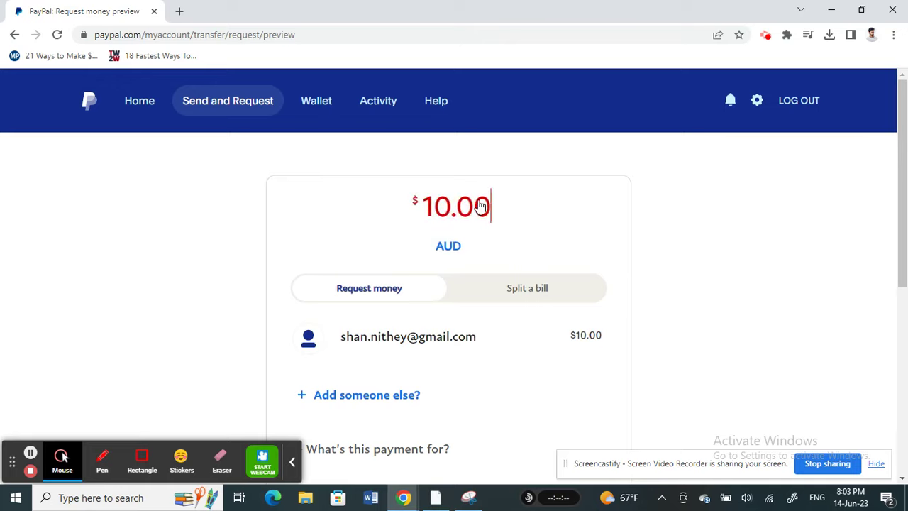
type("0")
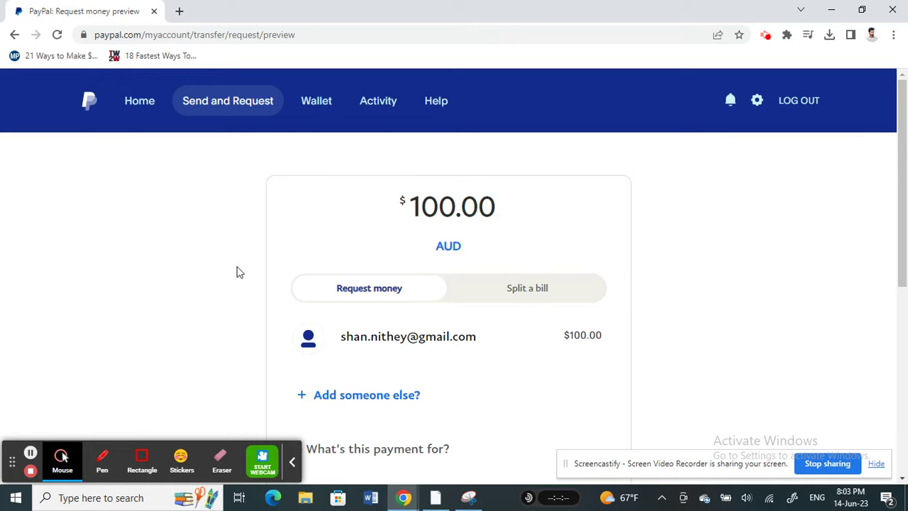
scroll(439, 342, "down", 5)
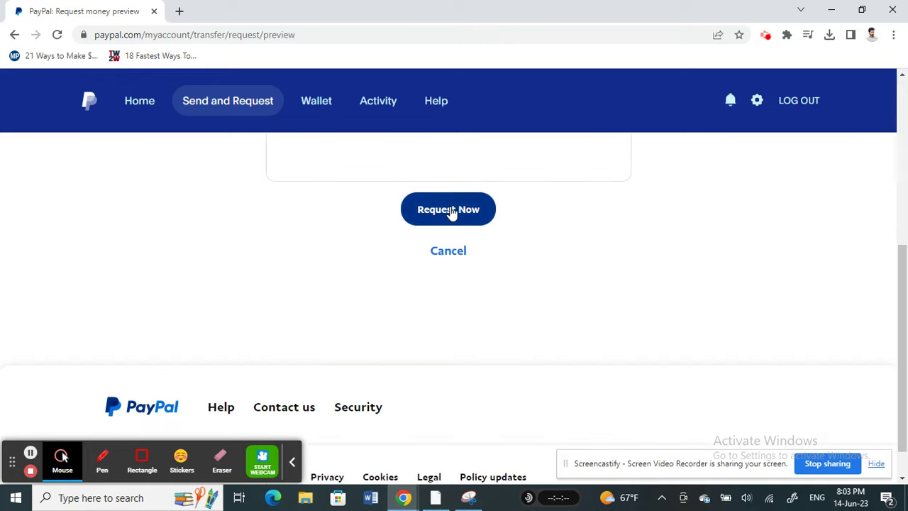
scroll(263, 237, "up", 3)
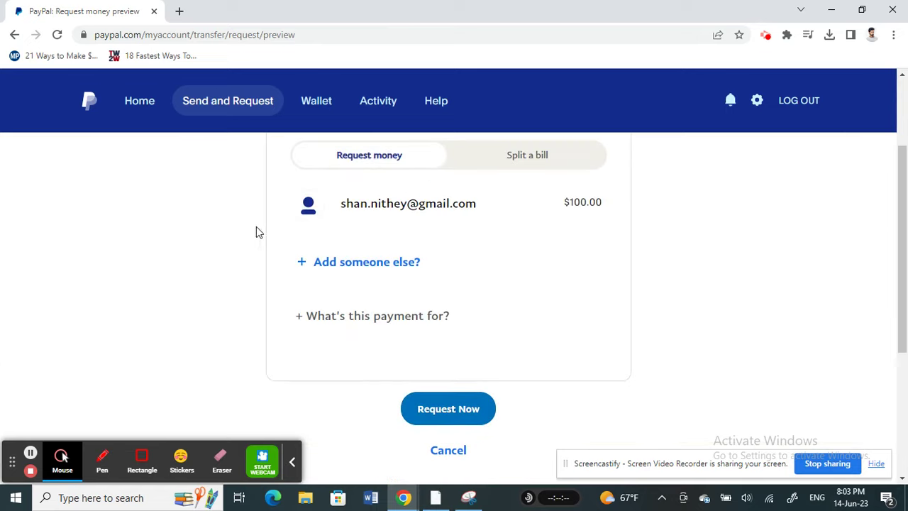
left_click(179, 12)
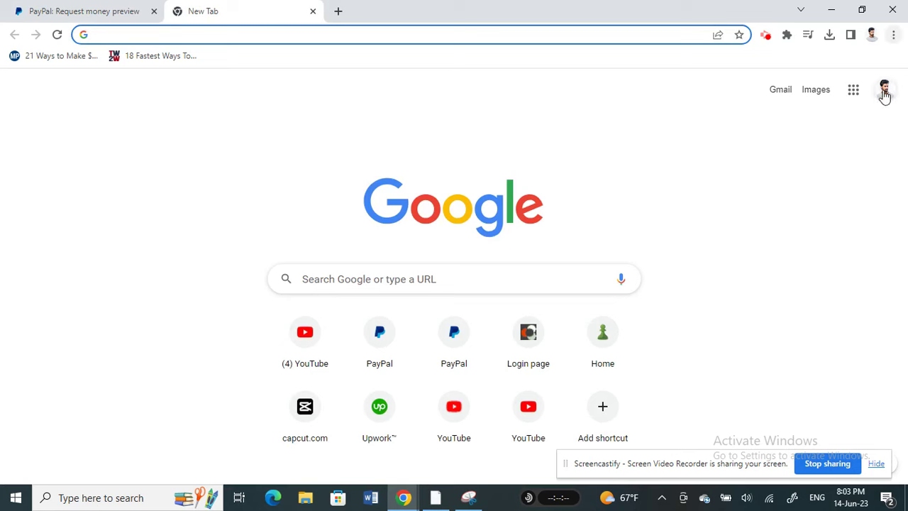
Switch to the second Google account and open its Gmail inbox
left_click(883, 92)
left_click(754, 243)
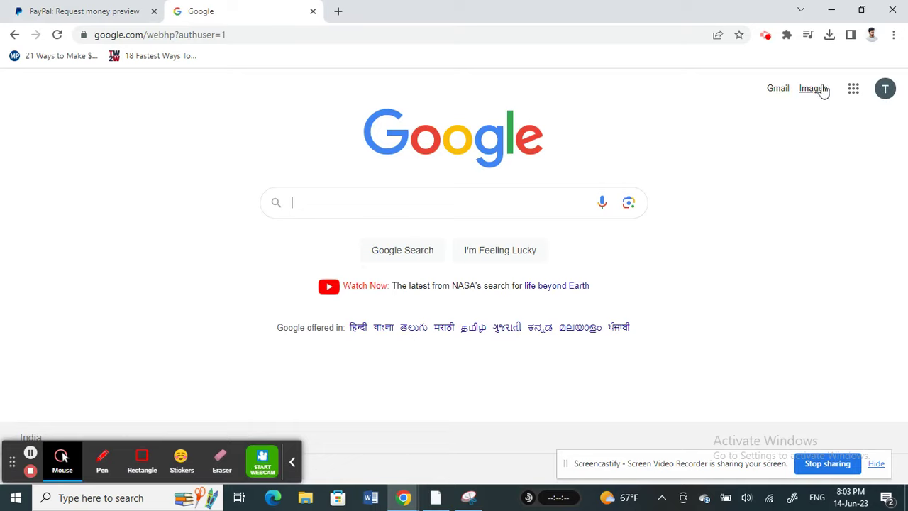
left_click(779, 88)
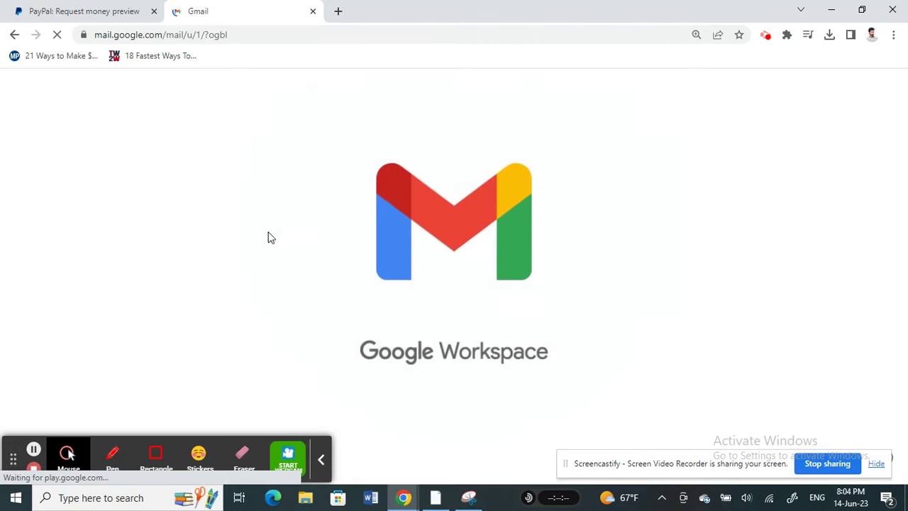
Open PayPal's 'You have a money request' e-mail and read through the $10.00 AUD request details
left_click(435, 215)
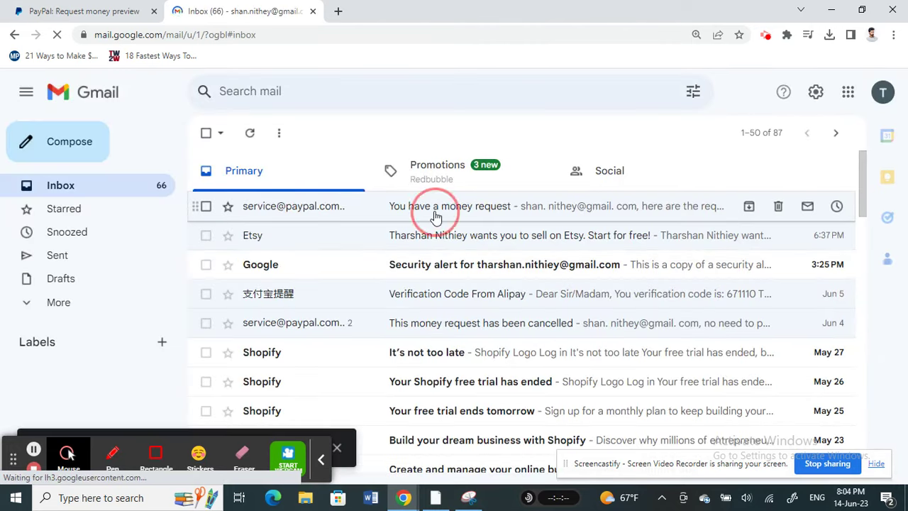
scroll(474, 260, "down", 5)
scroll(419, 270, "up", 3)
scroll(420, 278, "down", 3)
scroll(394, 273, "up", 3)
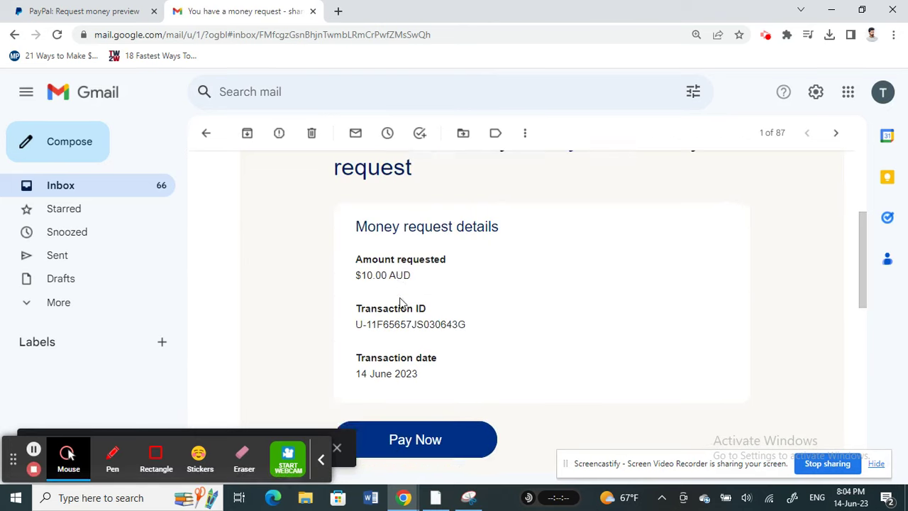
scroll(397, 301, "down", 3)
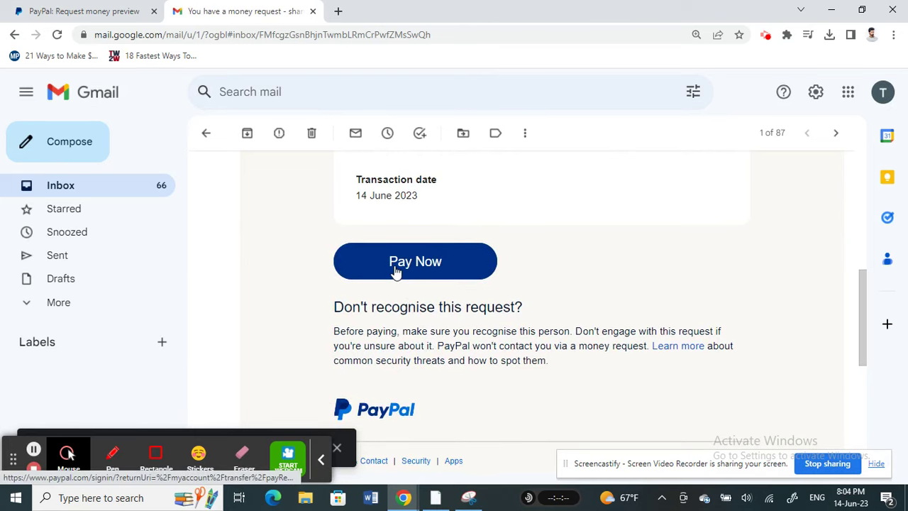
Follow Pay Now from the e-mail and scroll the PayPal login page to the Pay as a Guest option
left_click(396, 273)
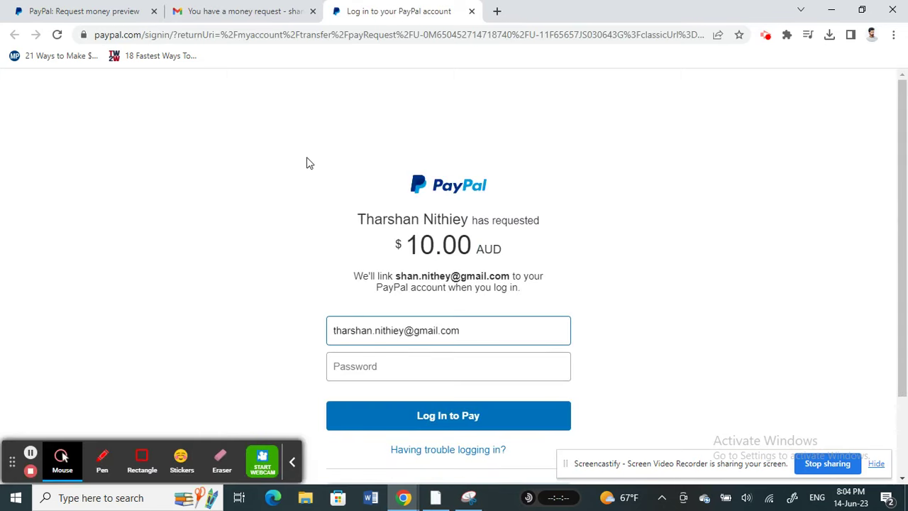
scroll(310, 171, "down", 1)
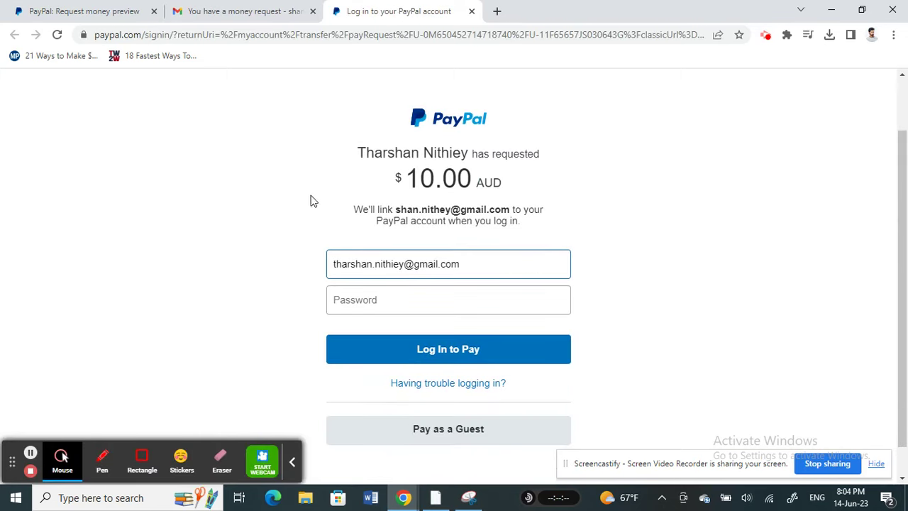
scroll(310, 201, "down", 1)
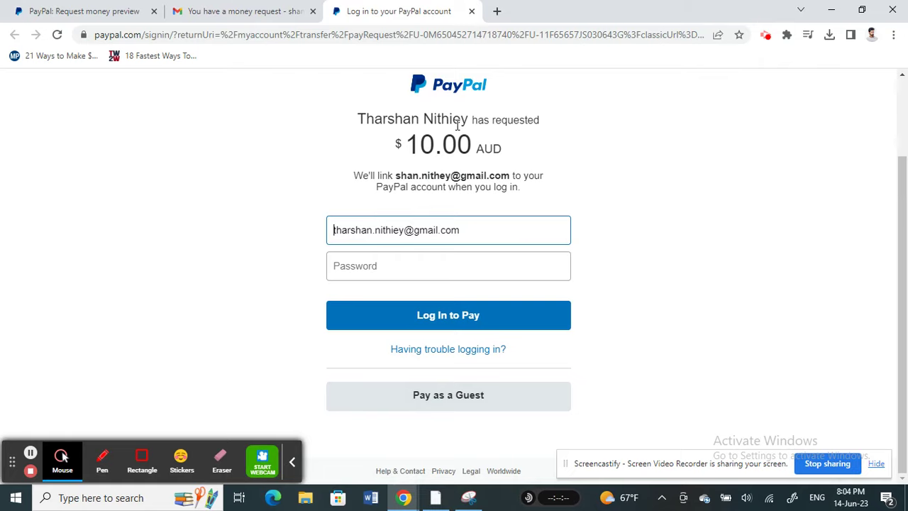
Return to the Request money preview tab and go to the PayPal account Home page
left_click(106, 10)
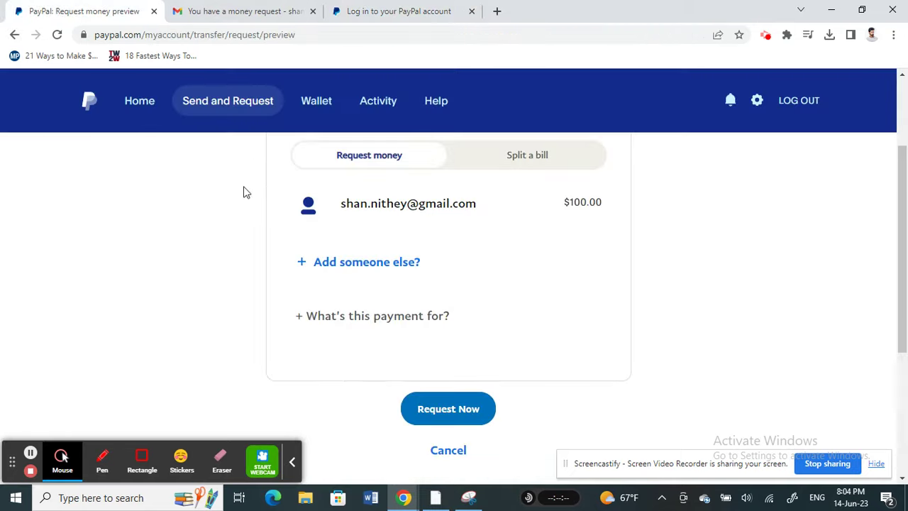
left_click(125, 110)
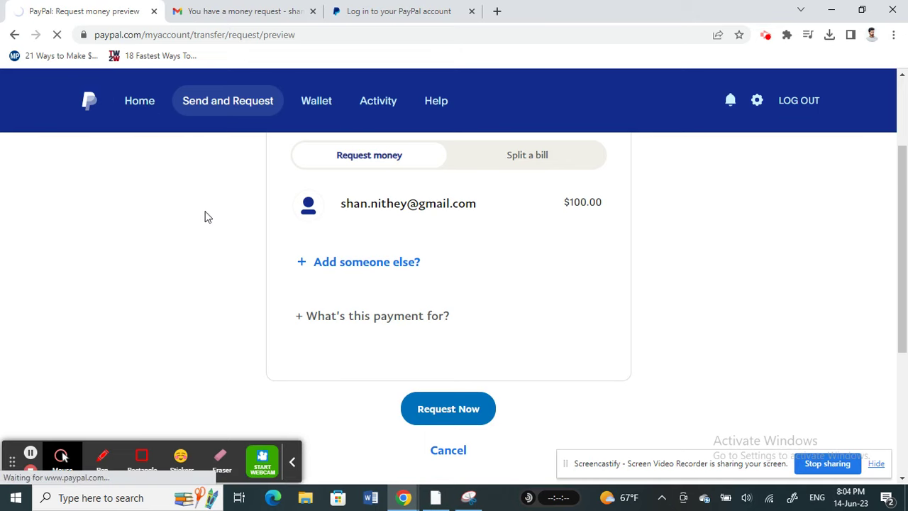